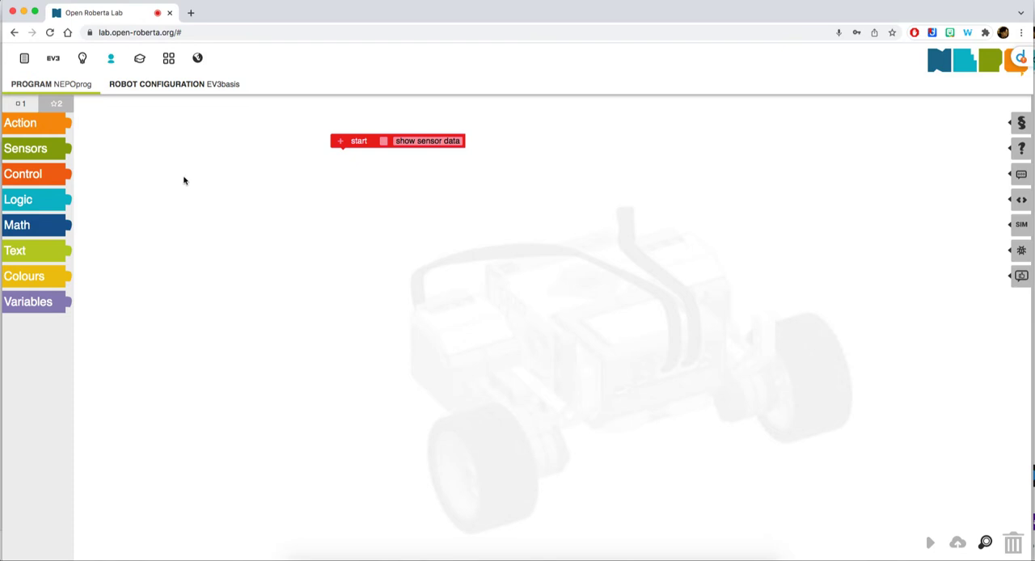
# Create a new user group named Group_2 with 10 automatically generated members
pyautogui.moveTo(113, 62)
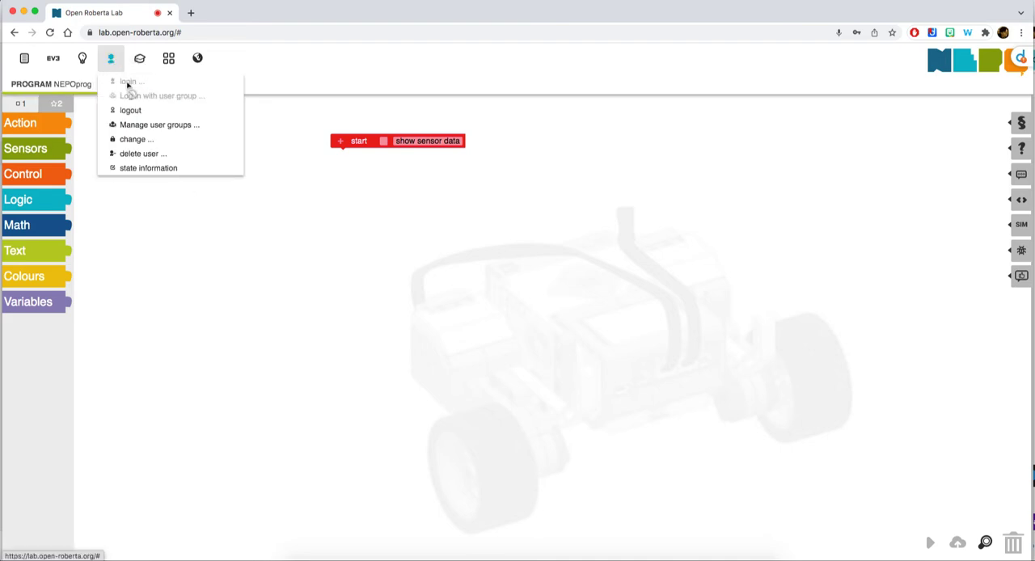
pyautogui.click(160, 126)
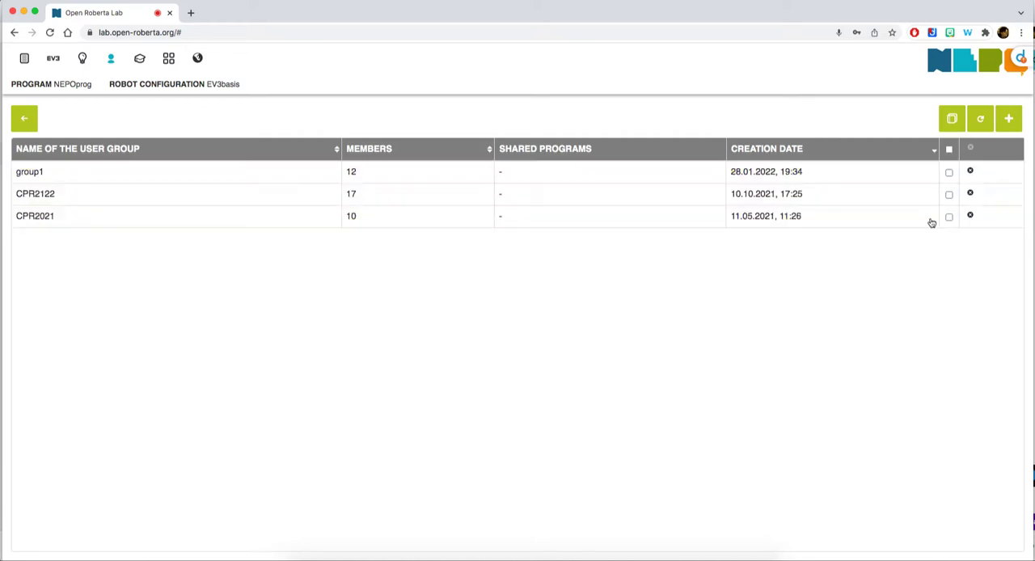
pyautogui.click(1009, 120)
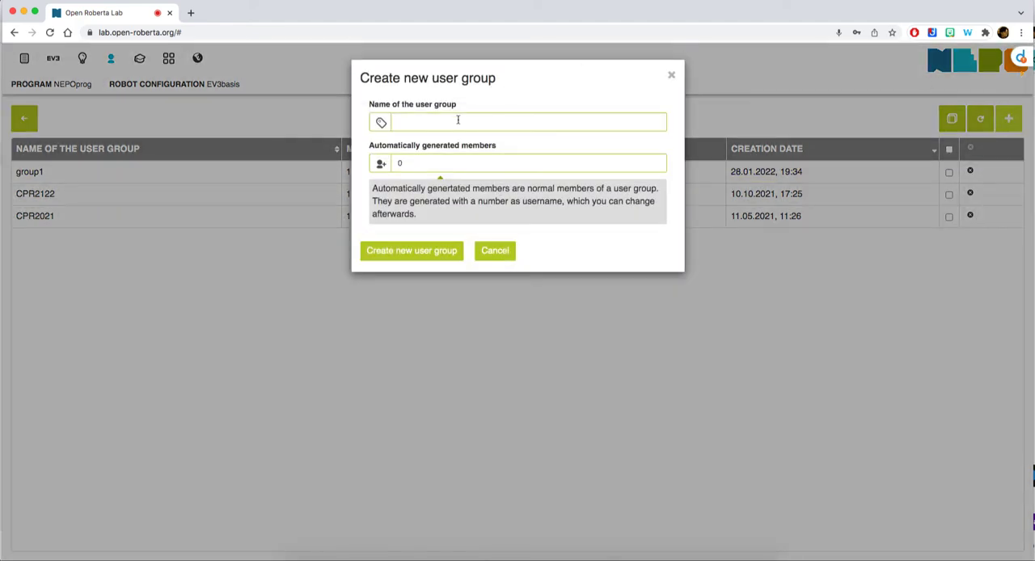
pyautogui.click(458, 120)
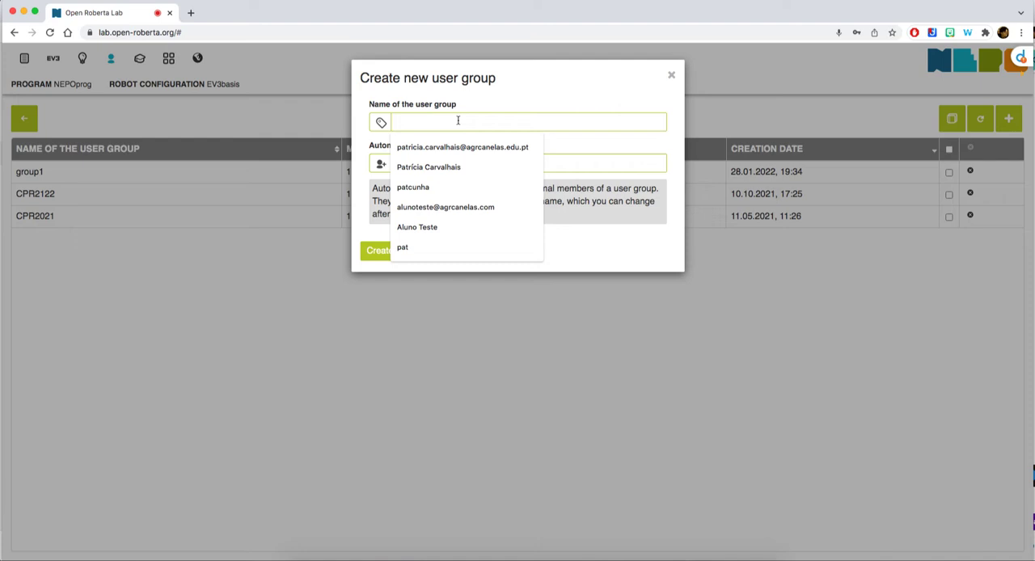
pyautogui.write('Group_2')
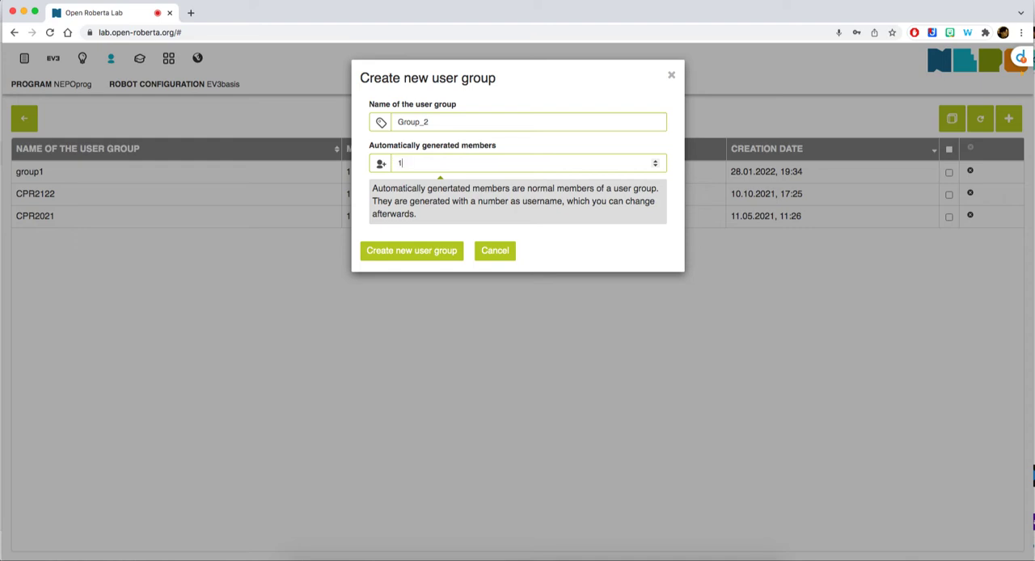
pyautogui.click(405, 255)
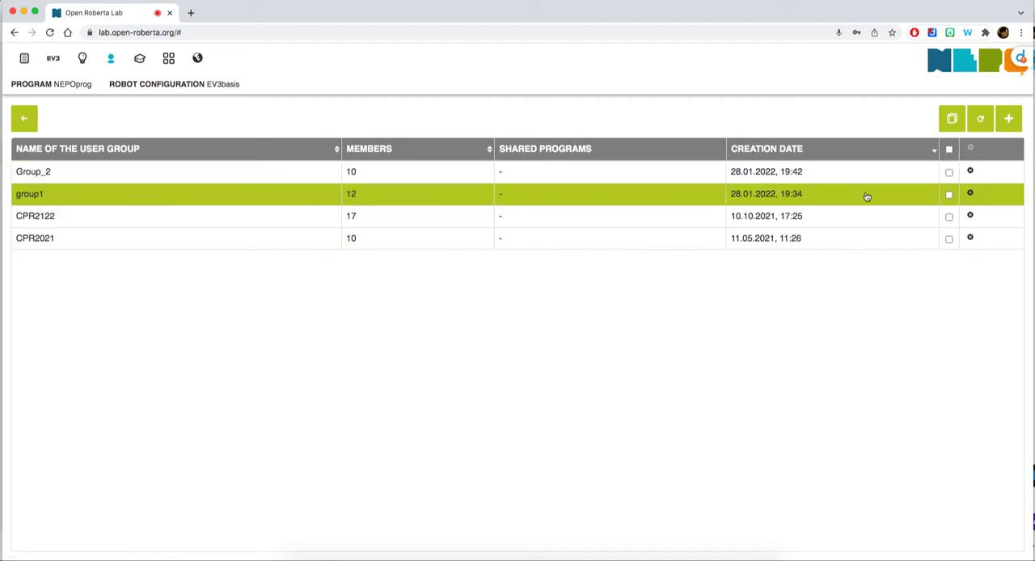
# Delete the user group group1 including all its members
pyautogui.click(970, 194)
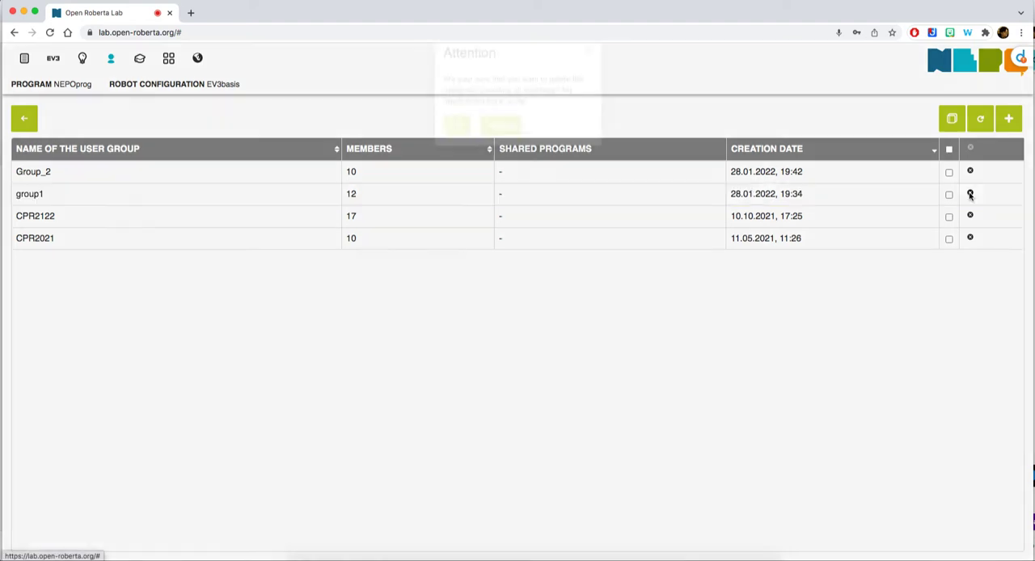
pyautogui.click(457, 152)
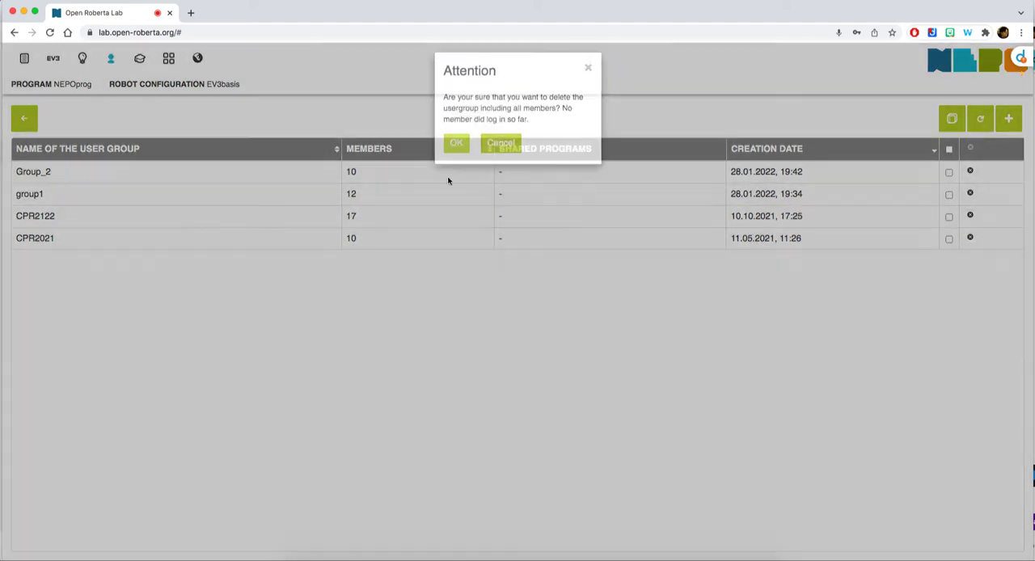
# Rename member 01 of the user group Group_2 as Student_1
pyautogui.click(35, 173)
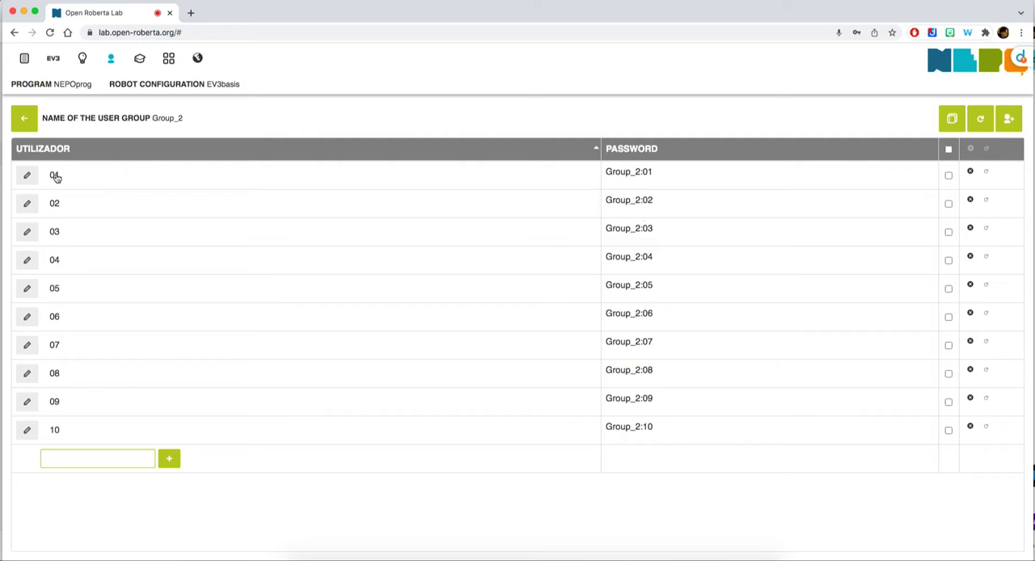
pyautogui.click(29, 175)
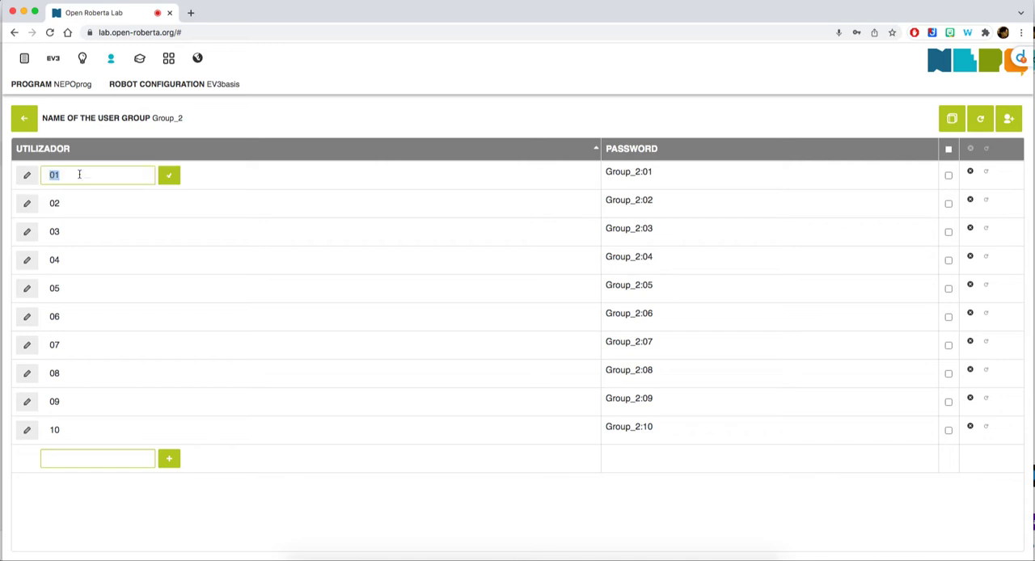
pyautogui.write('S')
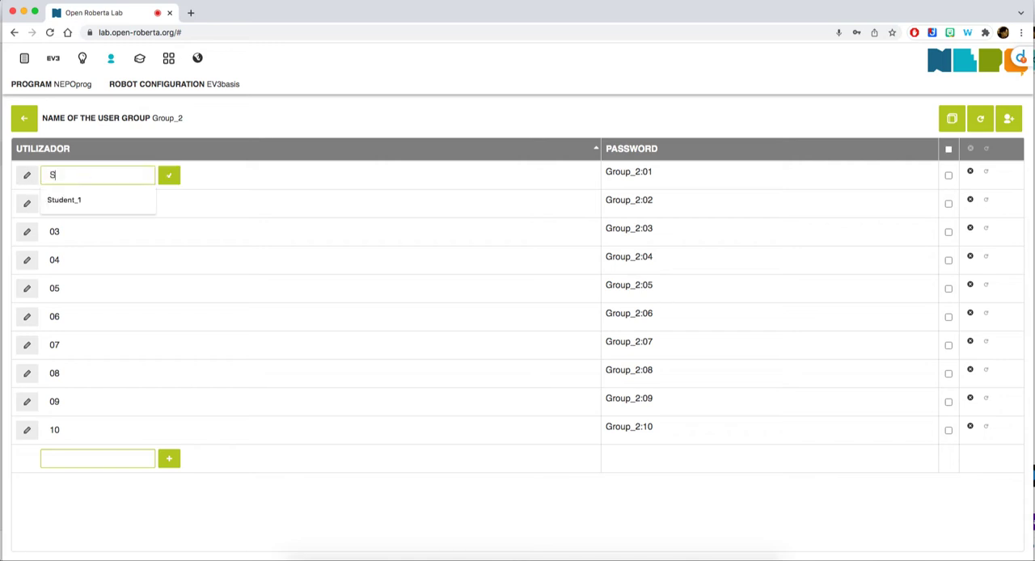
pyautogui.write('tudent_1')
pyautogui.click(169, 175)
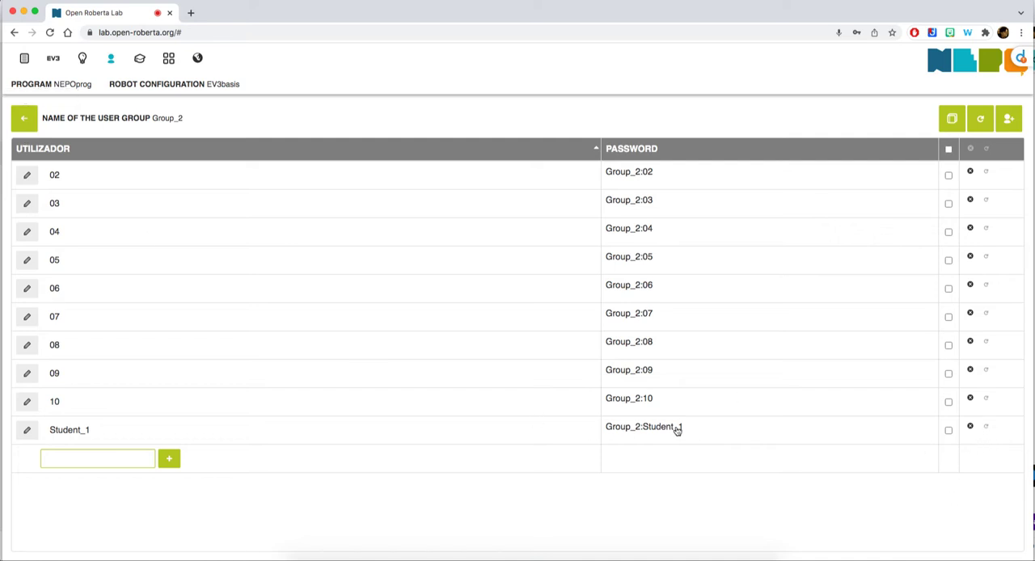
# Examine the member list of the user group CPR2021 and return to the program editor
pyautogui.click(24, 118)
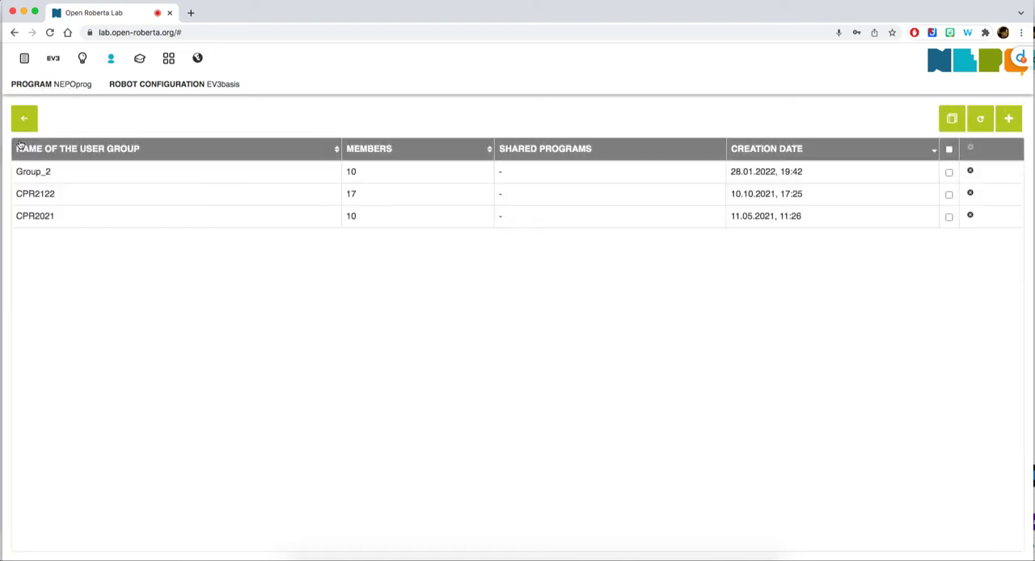
pyautogui.click(38, 215)
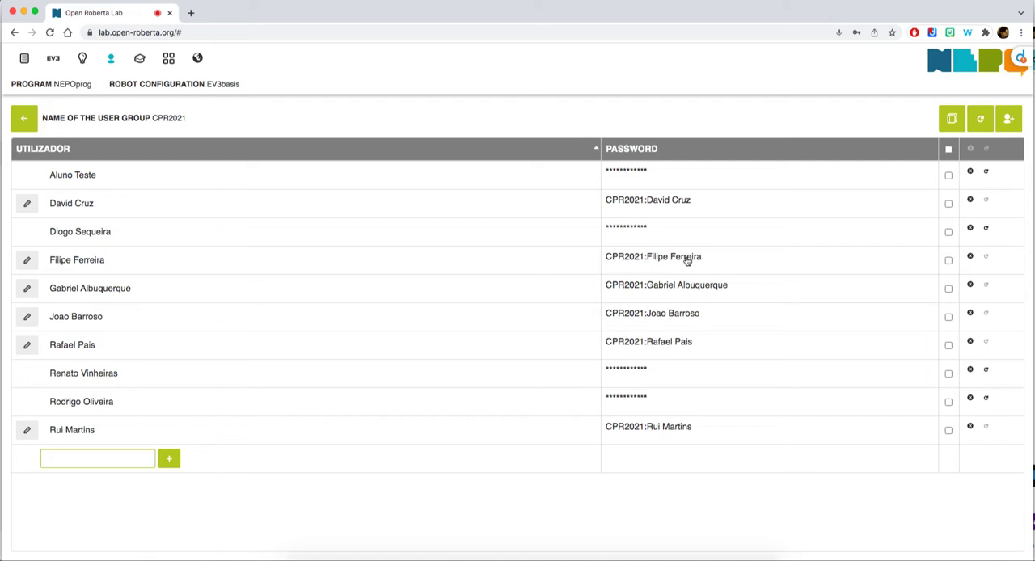
pyautogui.click(24, 122)
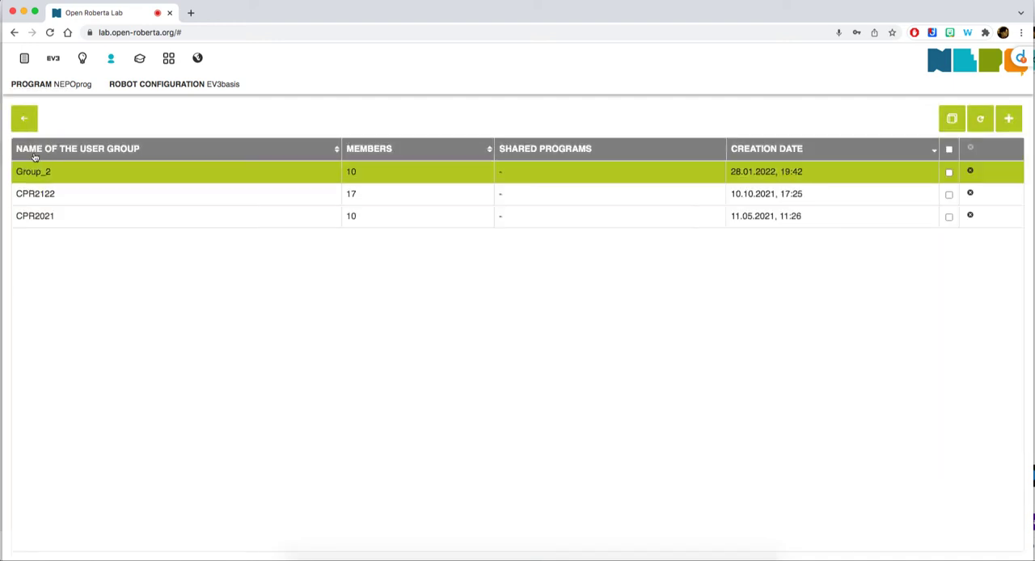
pyautogui.click(24, 119)
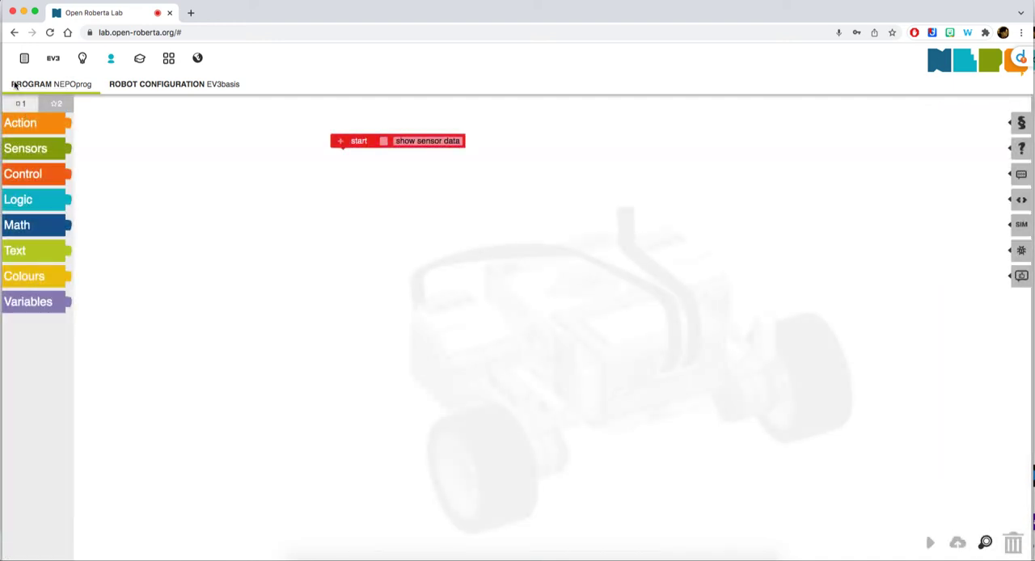
# Open the shared program planodesesores from the list of own programs
pyautogui.click(24, 58)
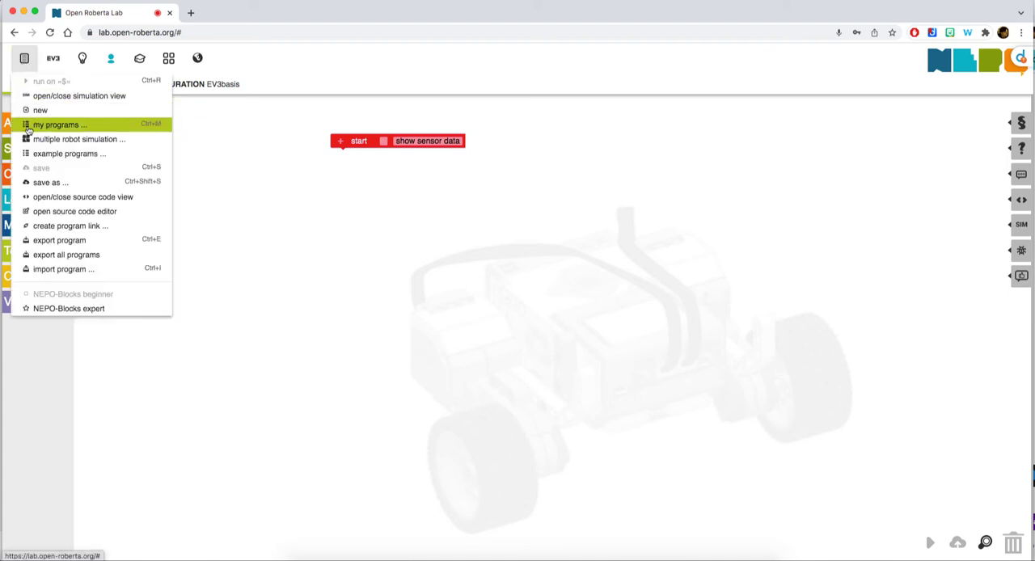
pyautogui.click(53, 127)
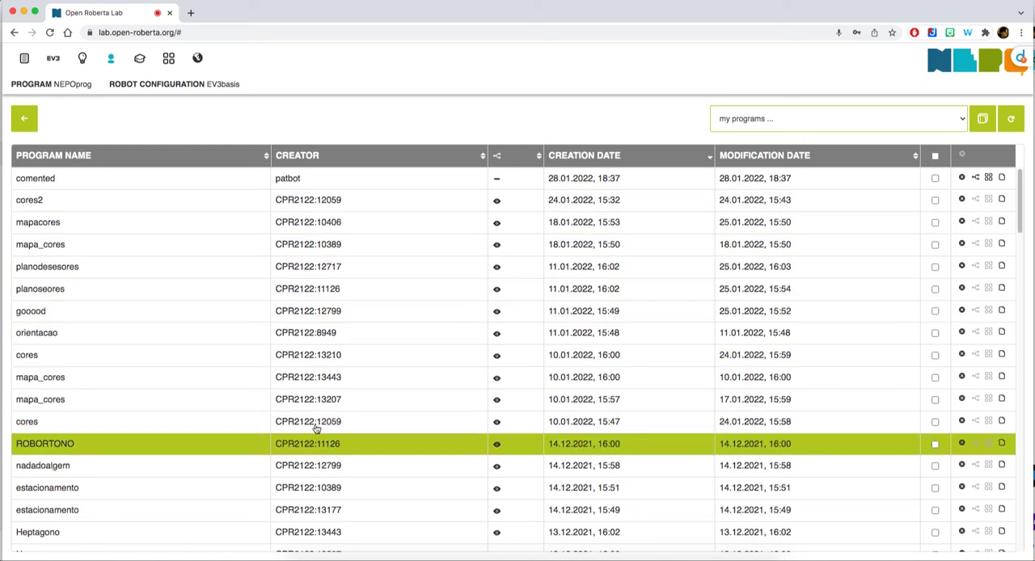
pyautogui.click(497, 270)
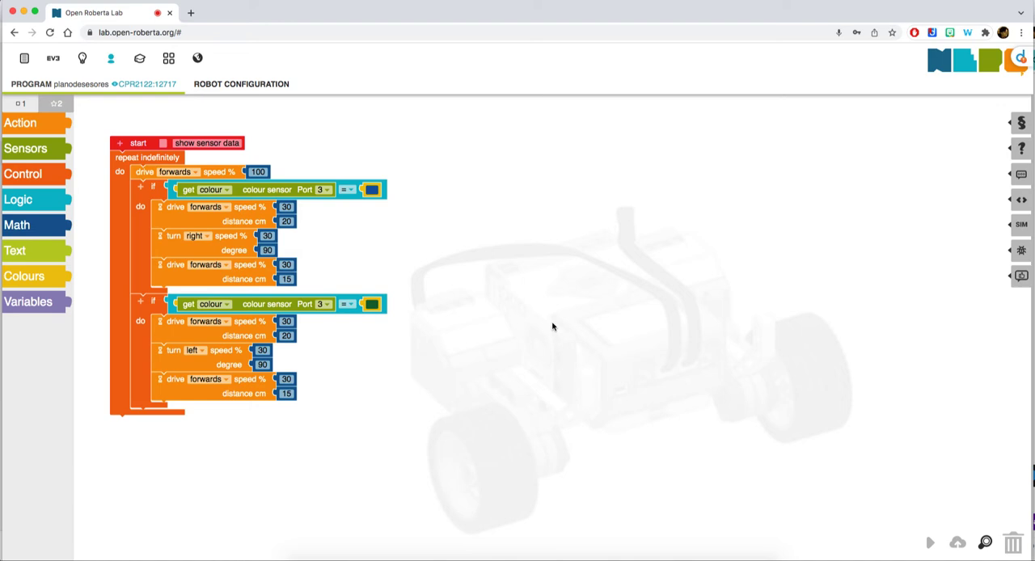
# Add the text "hdfghdfghdfg" to the program's documentation
pyautogui.click(1022, 177)
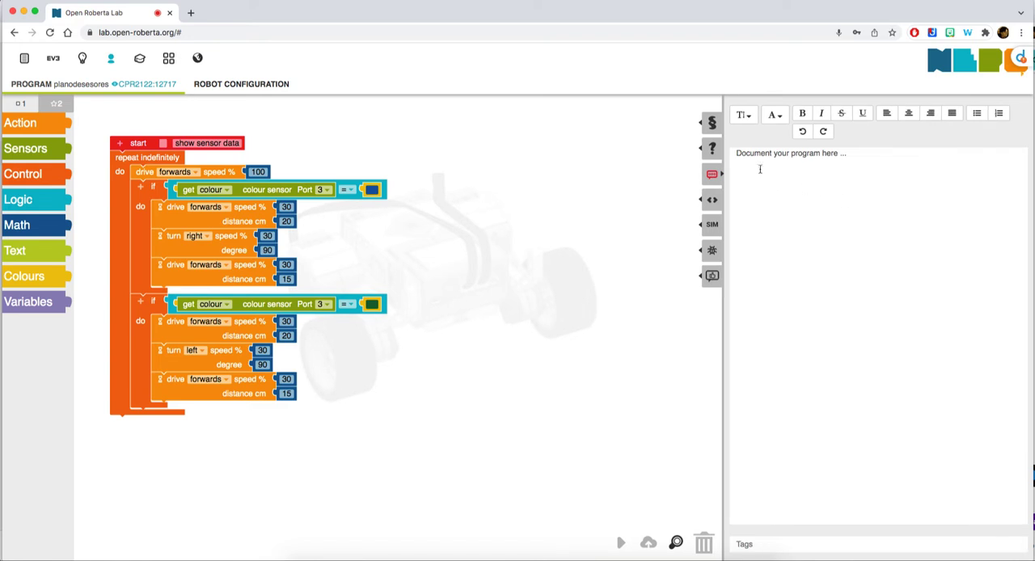
pyautogui.click(757, 156)
pyautogui.write('hdfghdfghdfg')
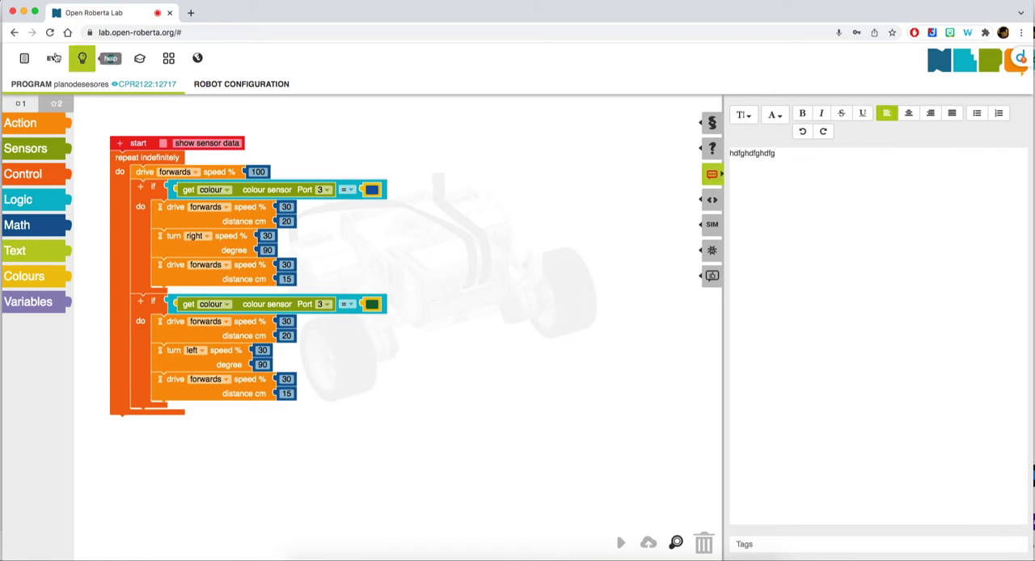
# Save a copy of the documented program under the name student_1
pyautogui.moveTo(24, 58)
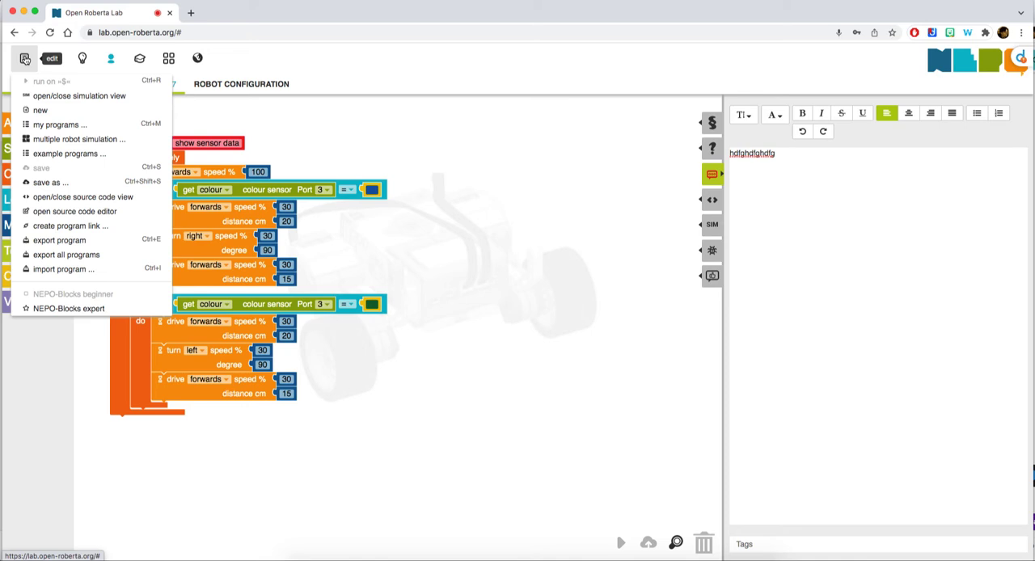
pyautogui.click(50, 182)
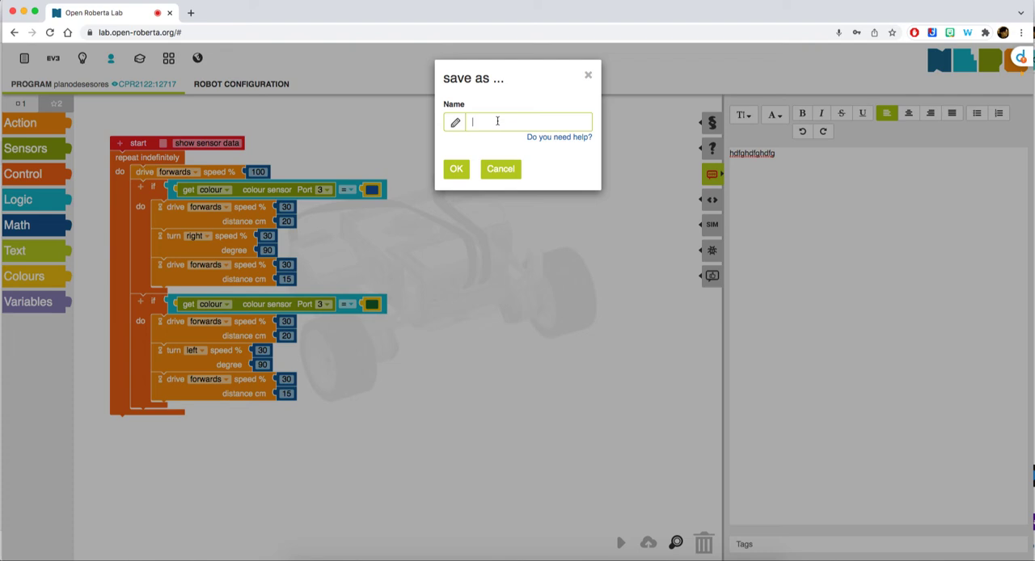
pyautogui.write('student_1')
pyautogui.click(456, 170)
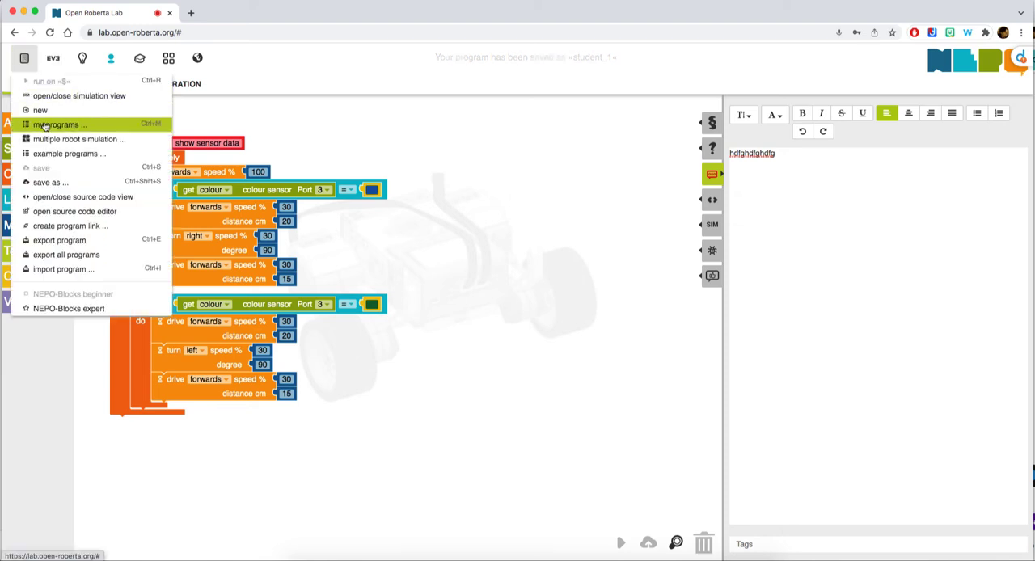
# Try to share the saved program student_1 with the members of the user group CPR2122
pyautogui.click(57, 125)
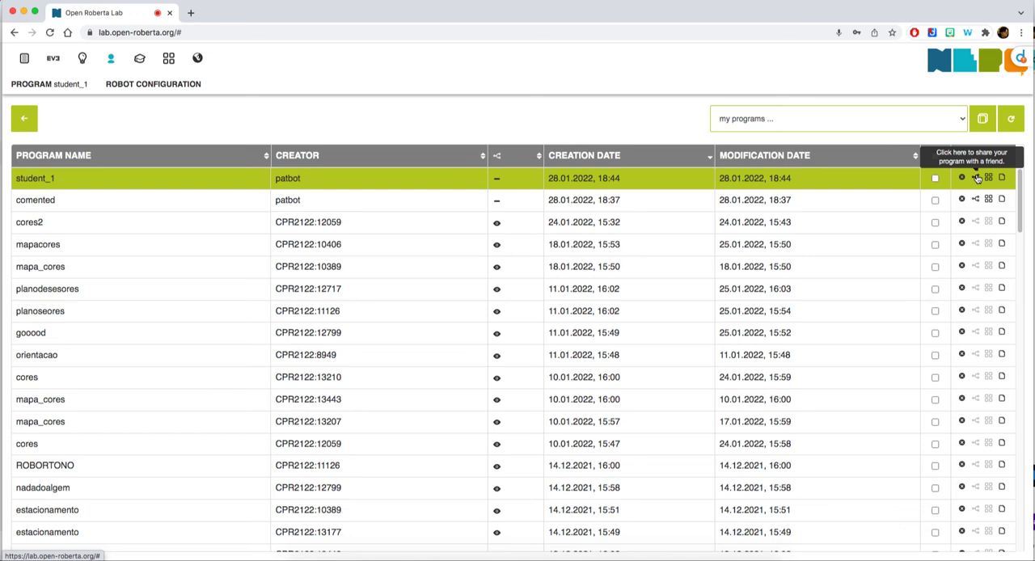
pyautogui.click(977, 178)
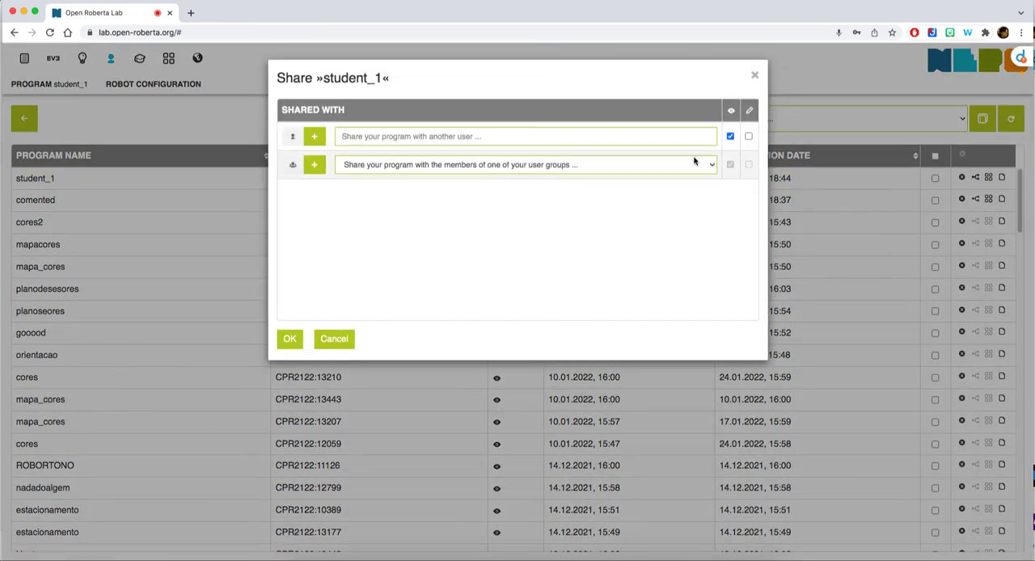
pyautogui.click(711, 165)
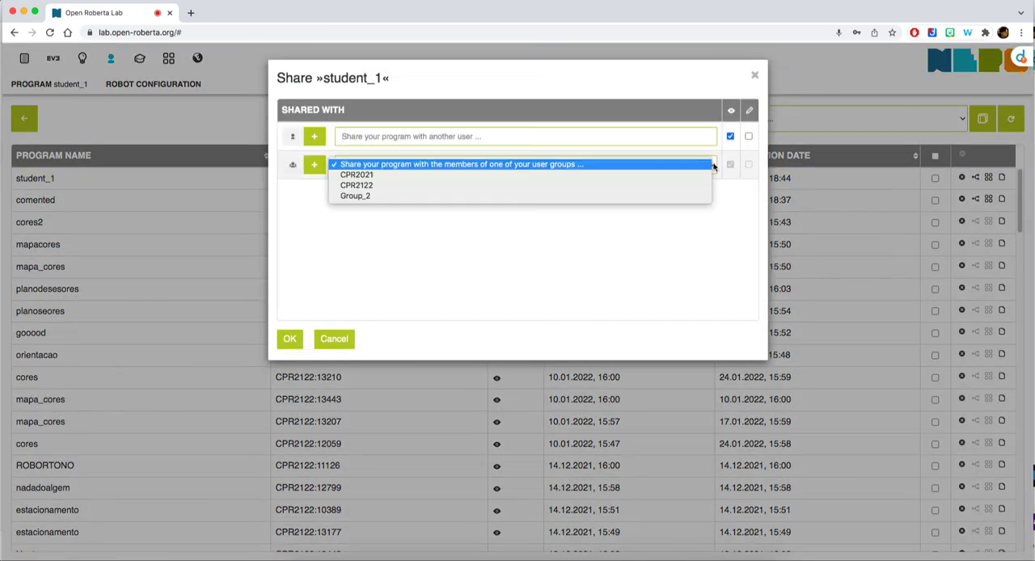
pyautogui.click(367, 187)
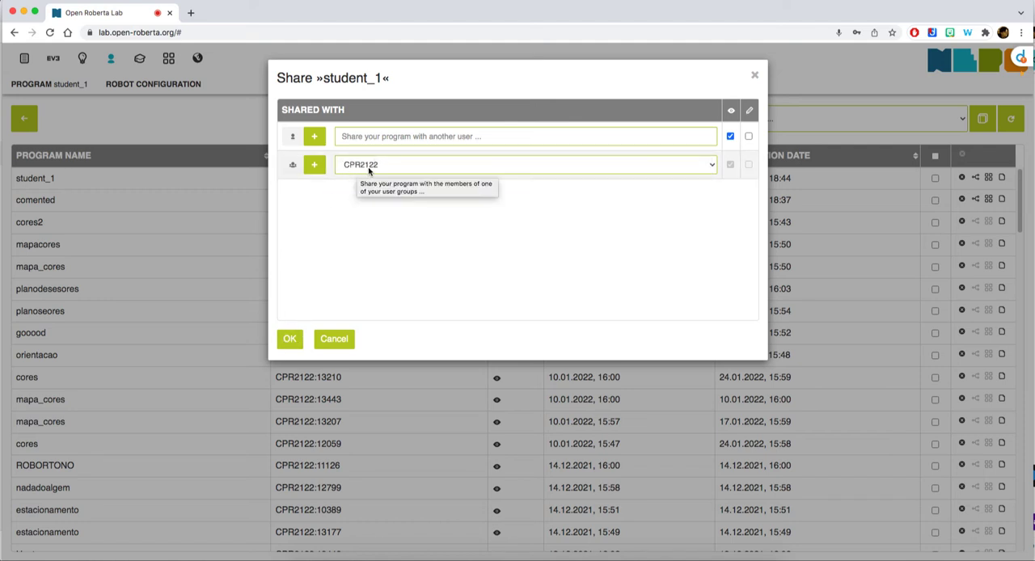
# Try to share student_1 with a single student by username, toggle the edit permission, and dismiss the sharing settings
pyautogui.click(365, 137)
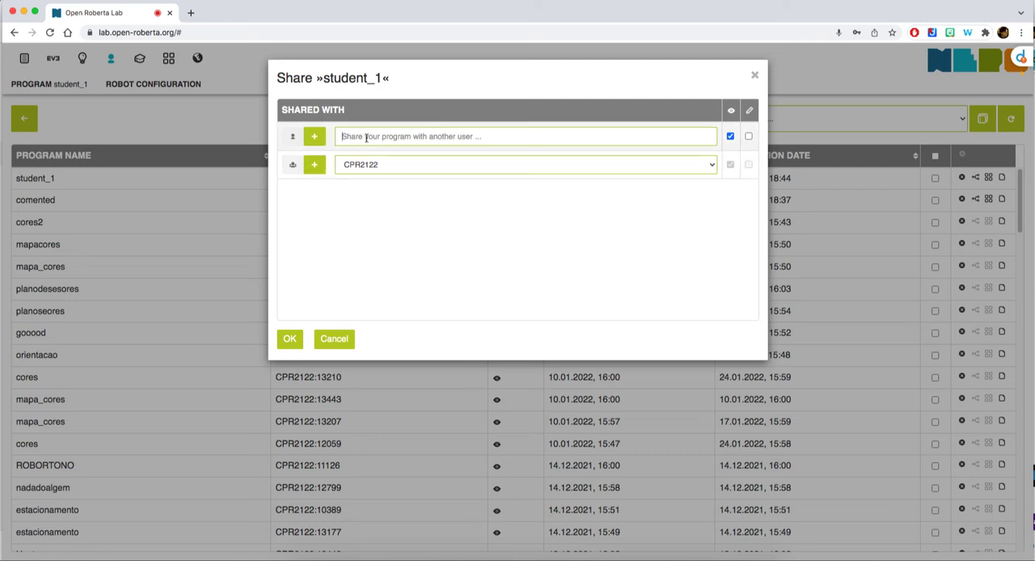
pyautogui.write('13210')
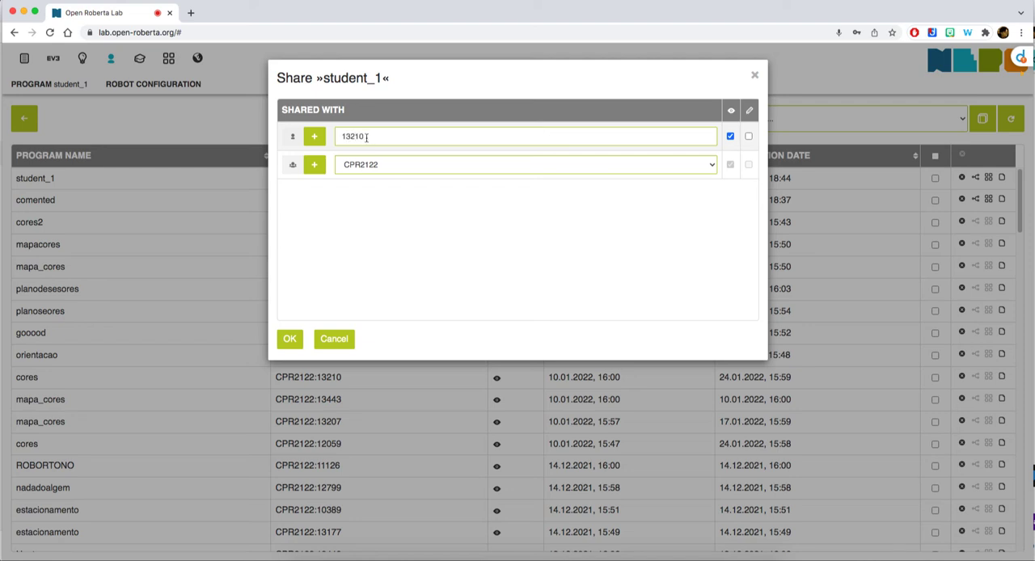
pyautogui.click(749, 137)
pyautogui.click(749, 137)
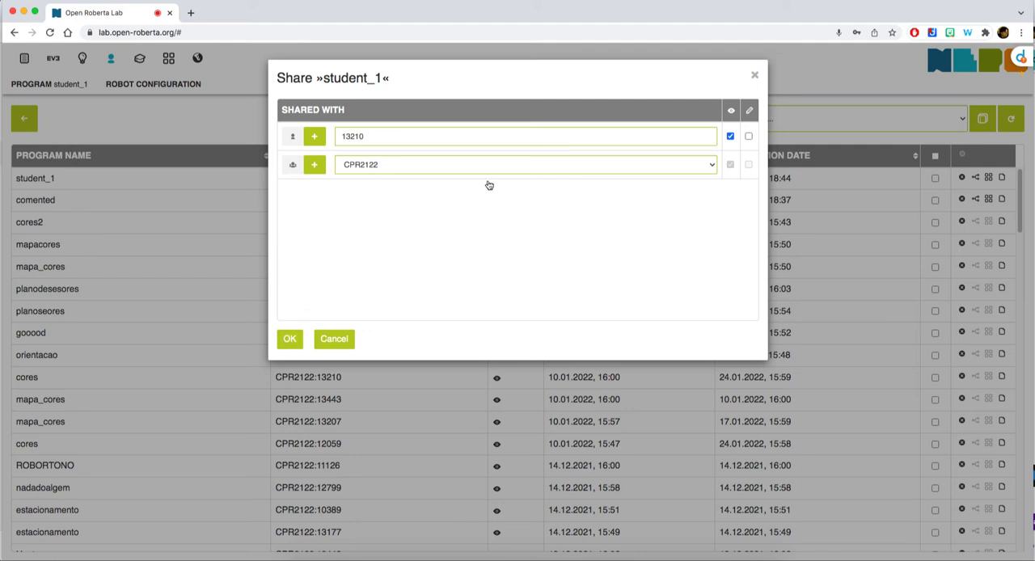
pyautogui.click(753, 76)
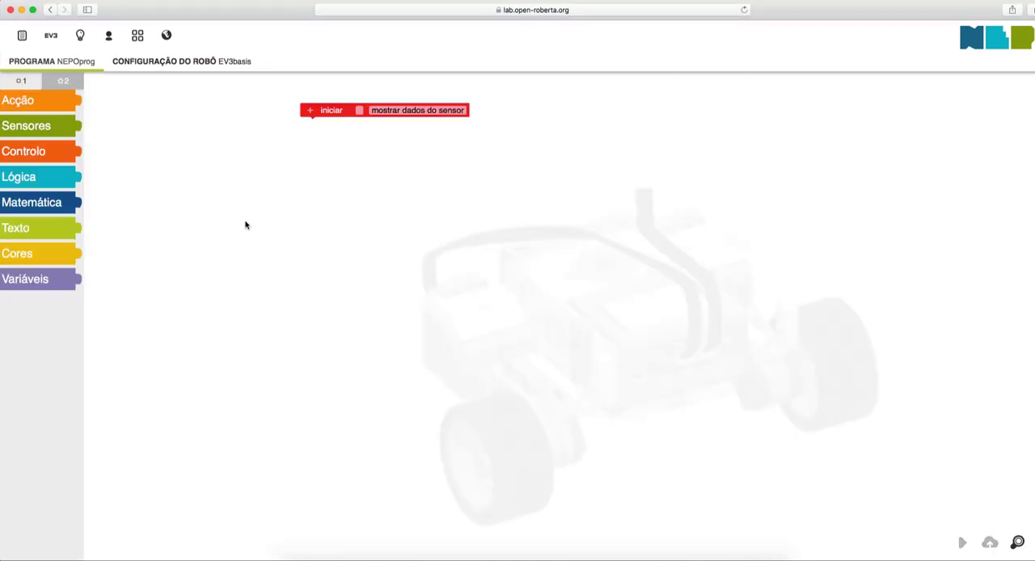
# Start a user group login, entering the group owner's username and the group name CPR2122
pyautogui.click(109, 38)
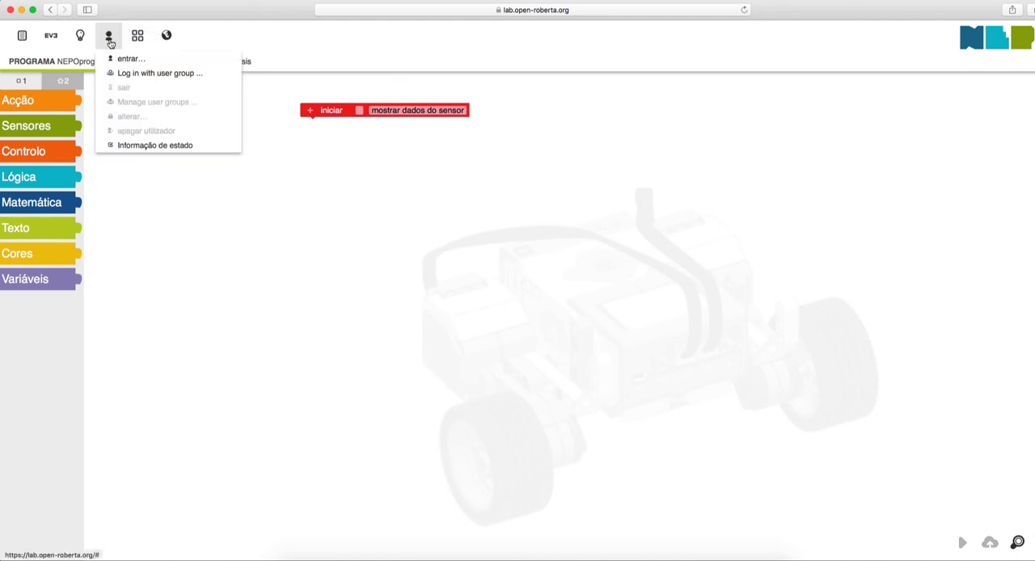
pyautogui.click(162, 78)
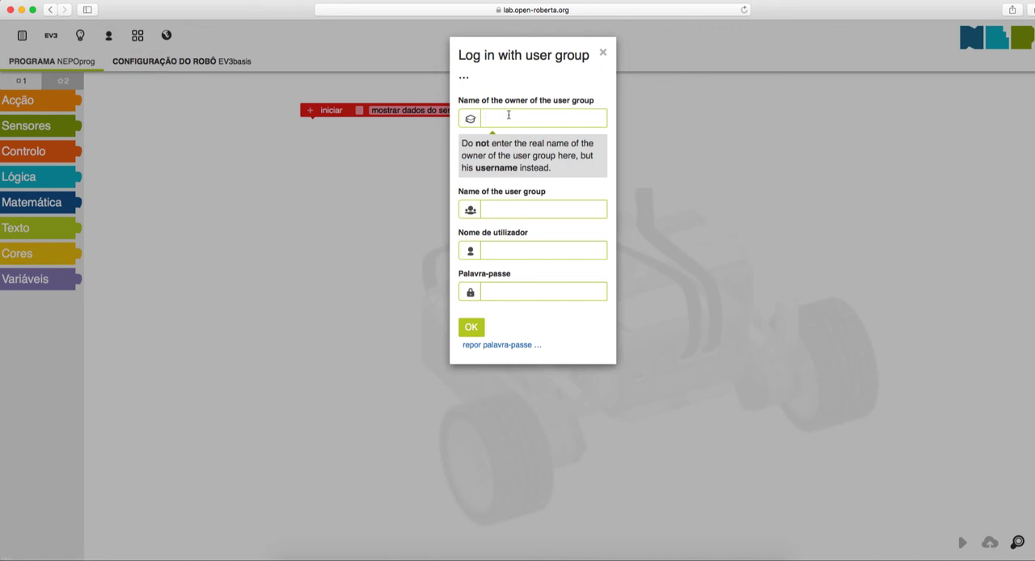
pyautogui.write('patbot')
pyautogui.click(494, 209)
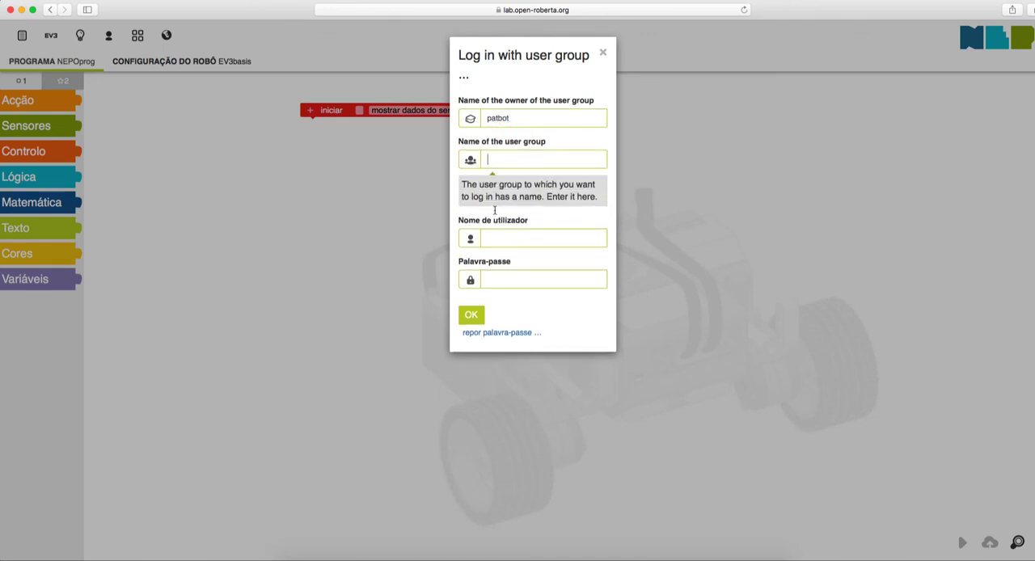
pyautogui.write('CPR2122')
# Enter the student's member ID and account password, and log in to the user group
pyautogui.click(502, 239)
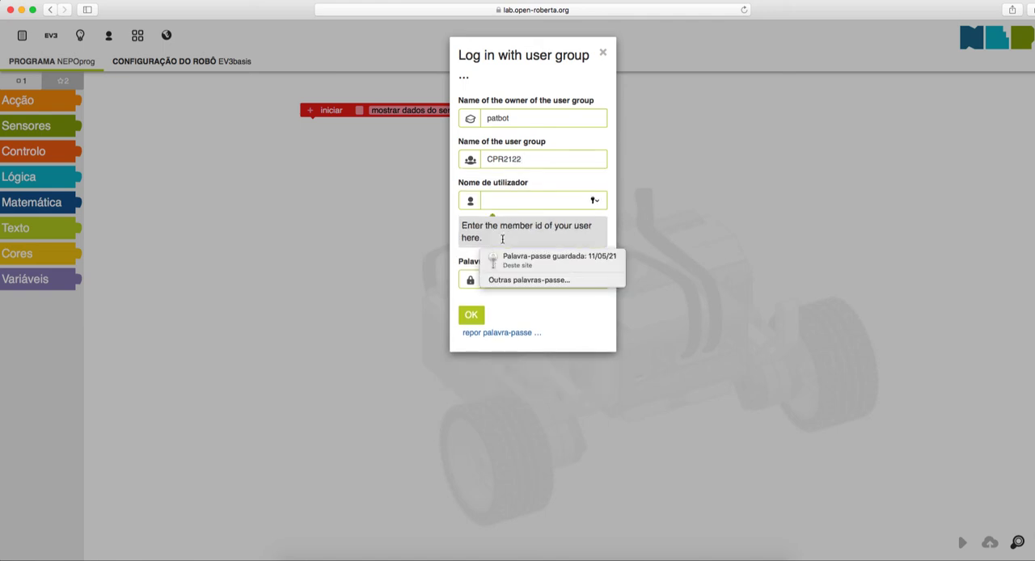
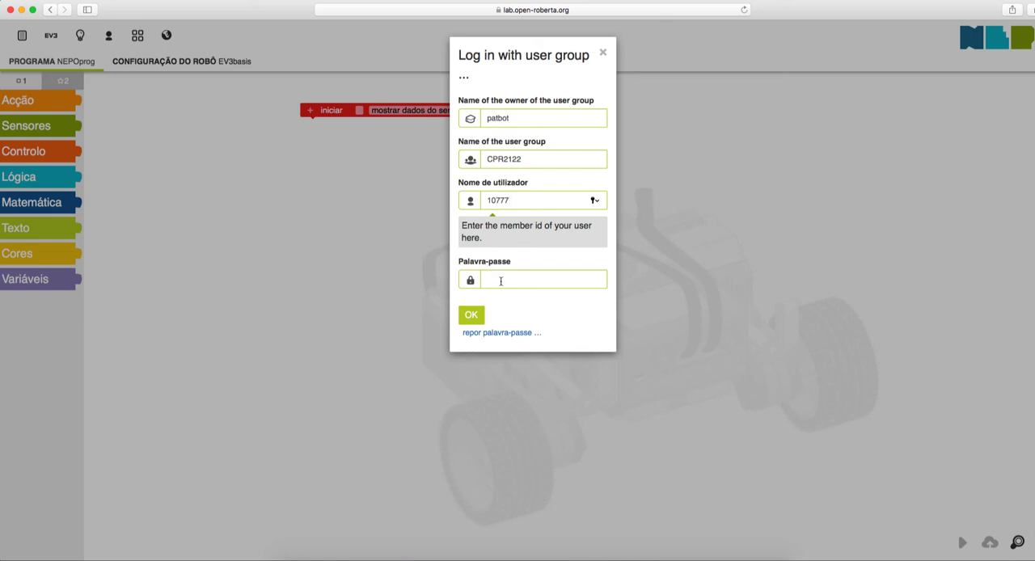
pyautogui.click(501, 281)
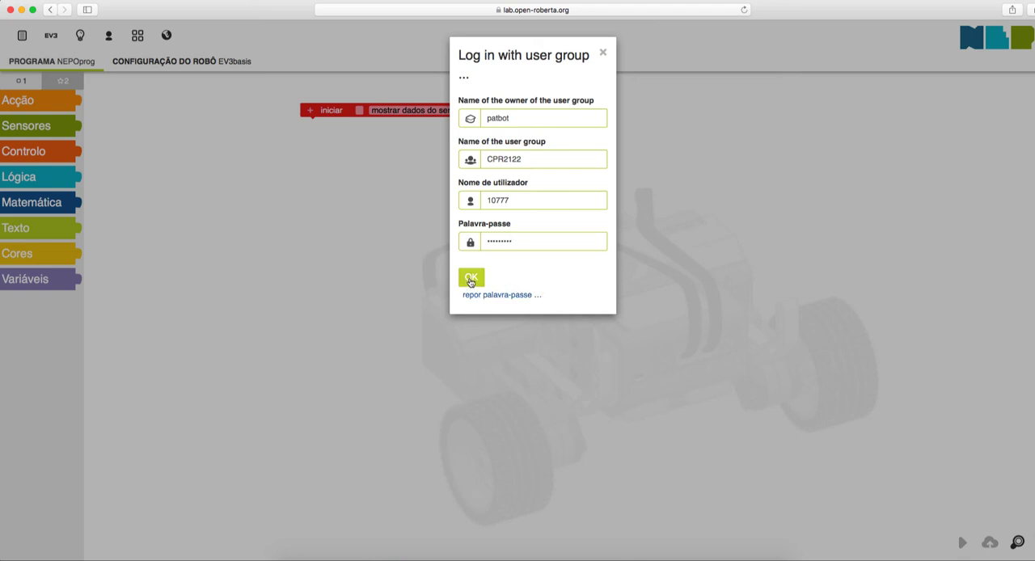
pyautogui.click(471, 278)
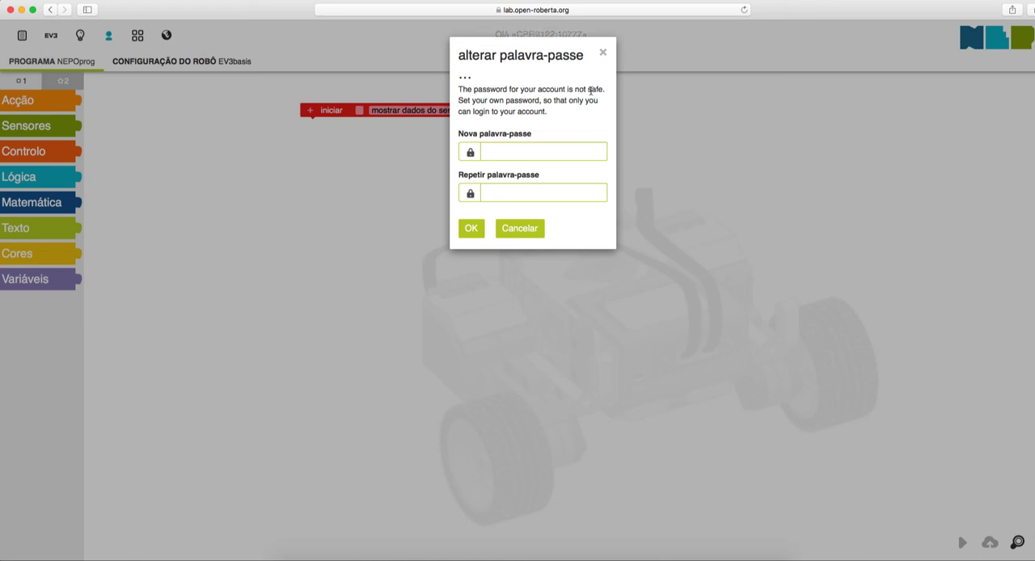
# Replace the student account's unsafe initial password with a new one, filled in for both the new and repeated password
pyautogui.click(506, 150)
pyautogui.click(566, 173)
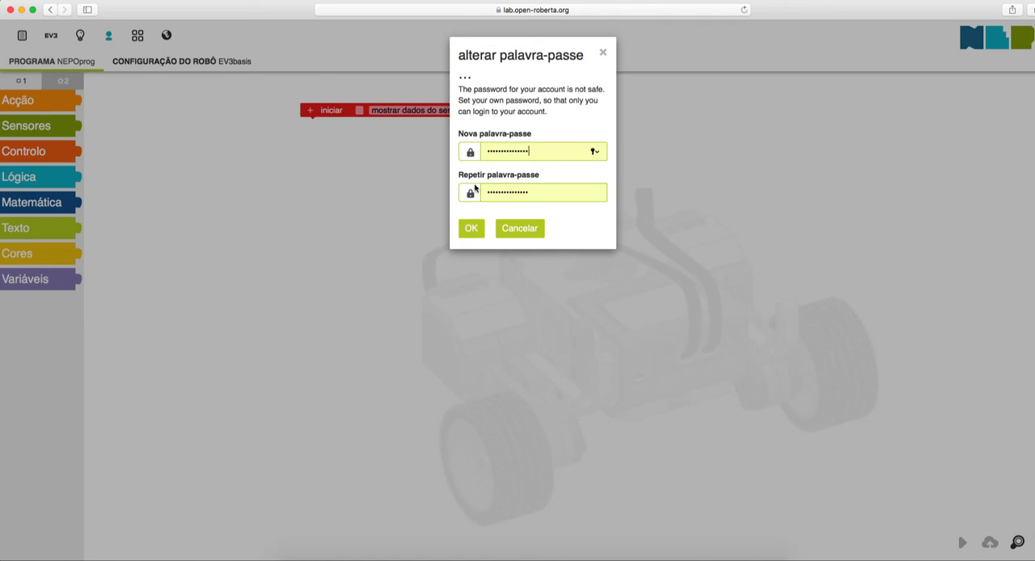
pyautogui.click(471, 231)
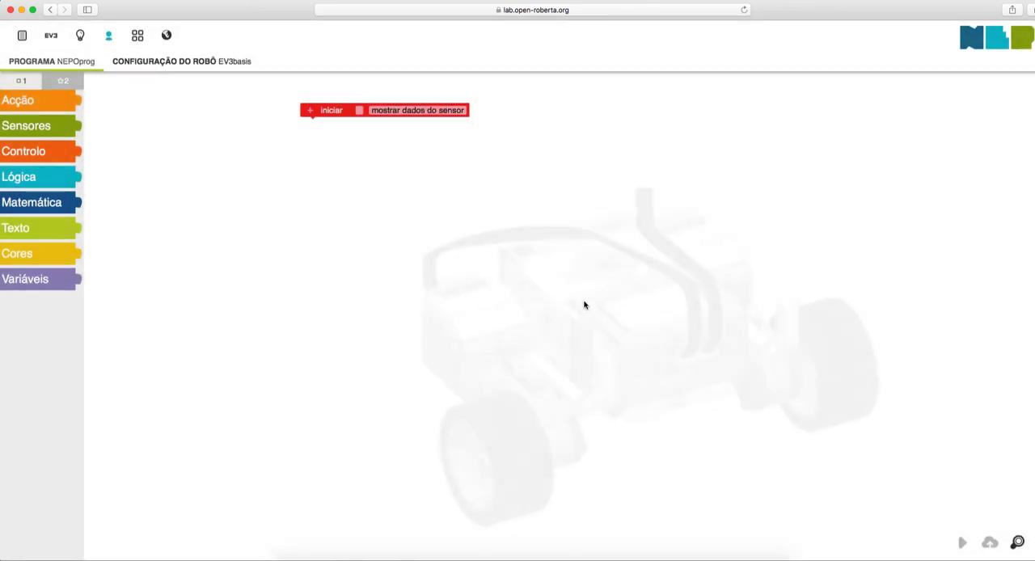
# Show the list of programs belonging to the logged-in group member
pyautogui.click(109, 36)
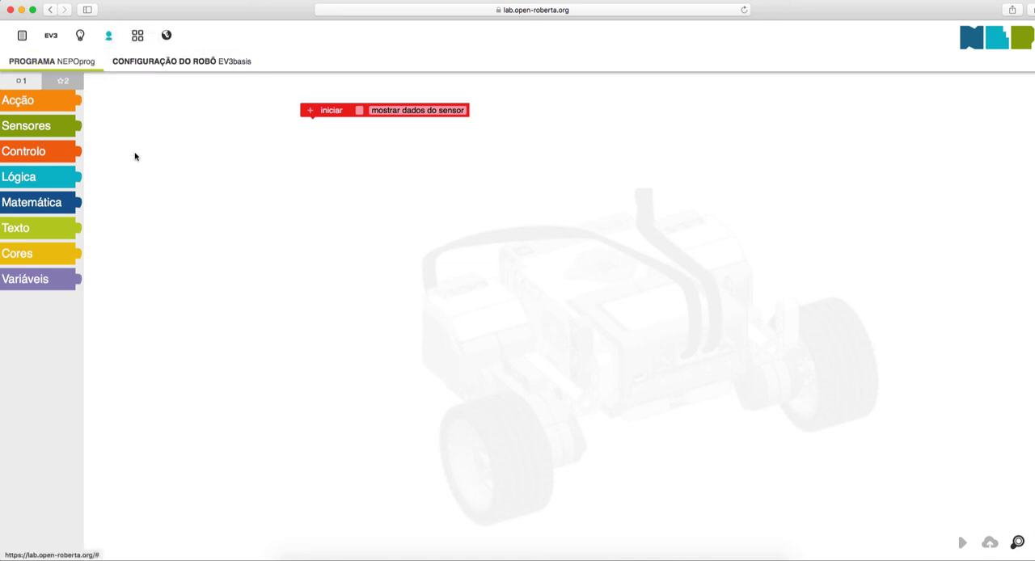
pyautogui.click(23, 37)
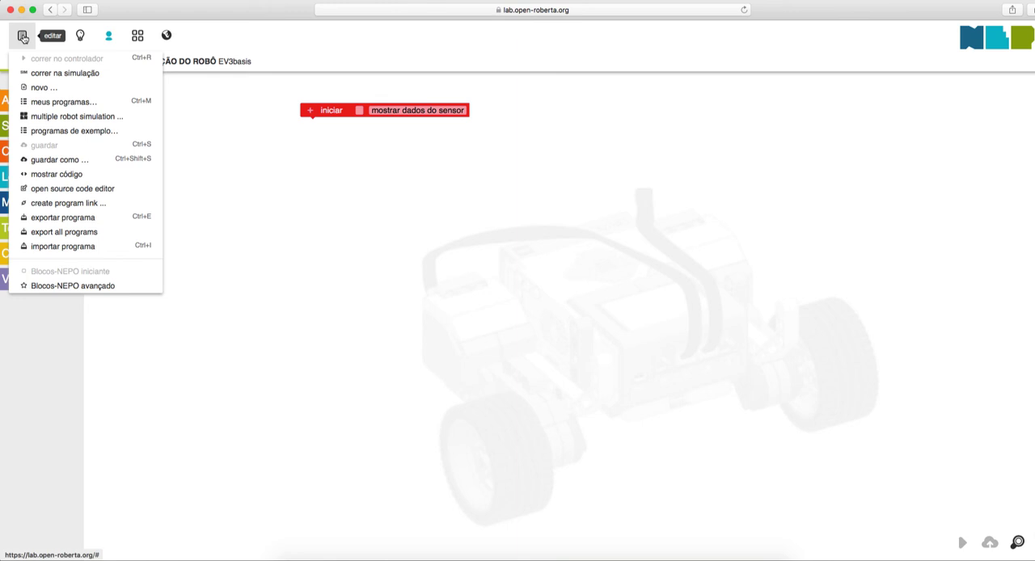
pyautogui.click(37, 106)
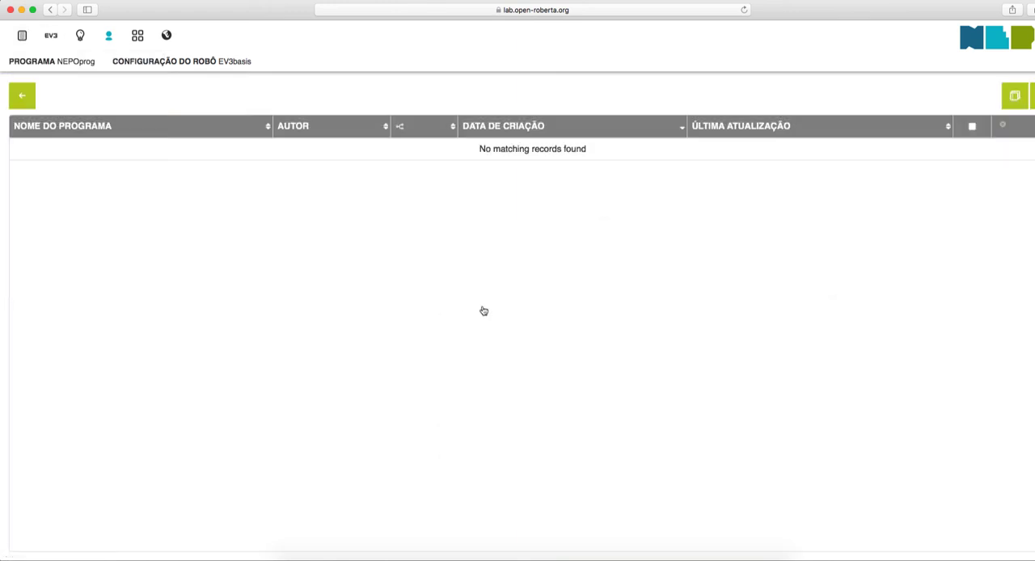